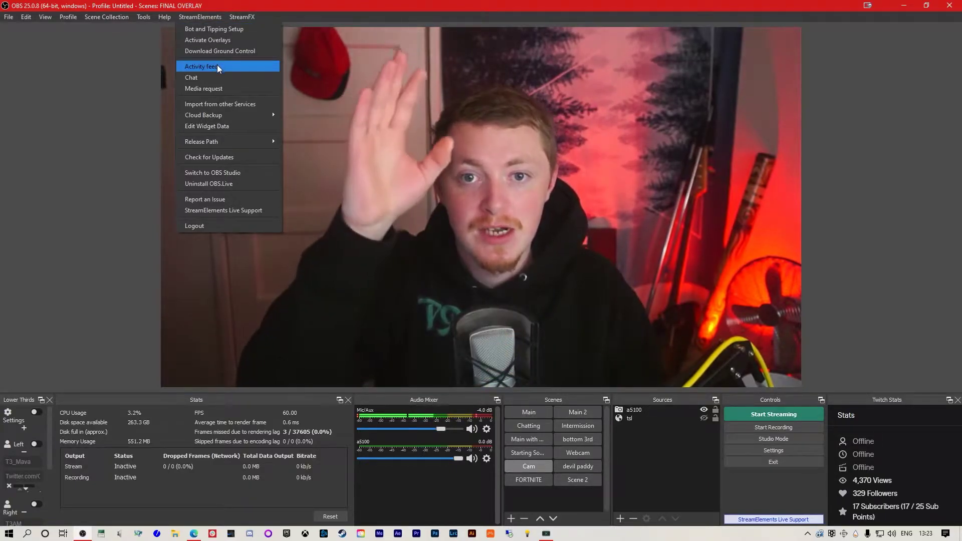
Show the StreamElements activity feed and look through its recent events.
click(216, 66)
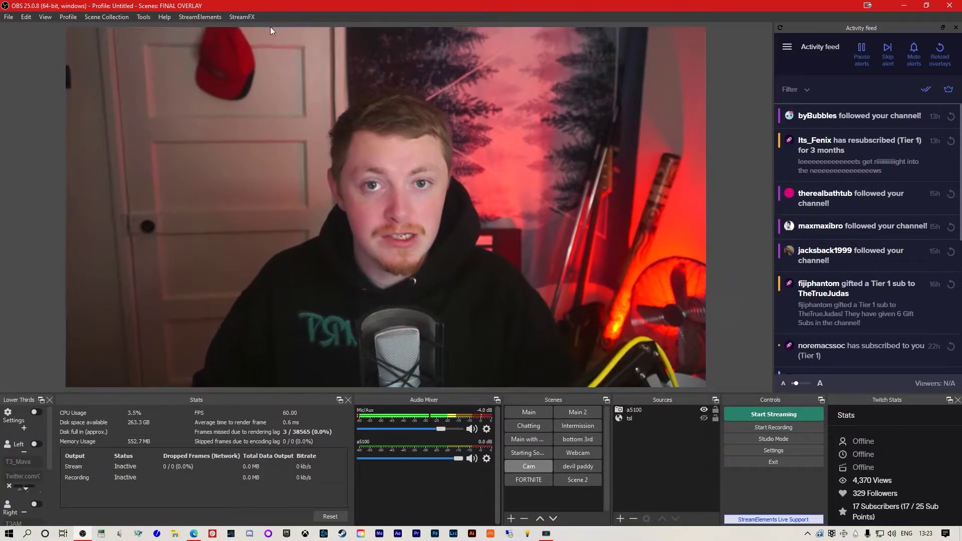
click(203, 16)
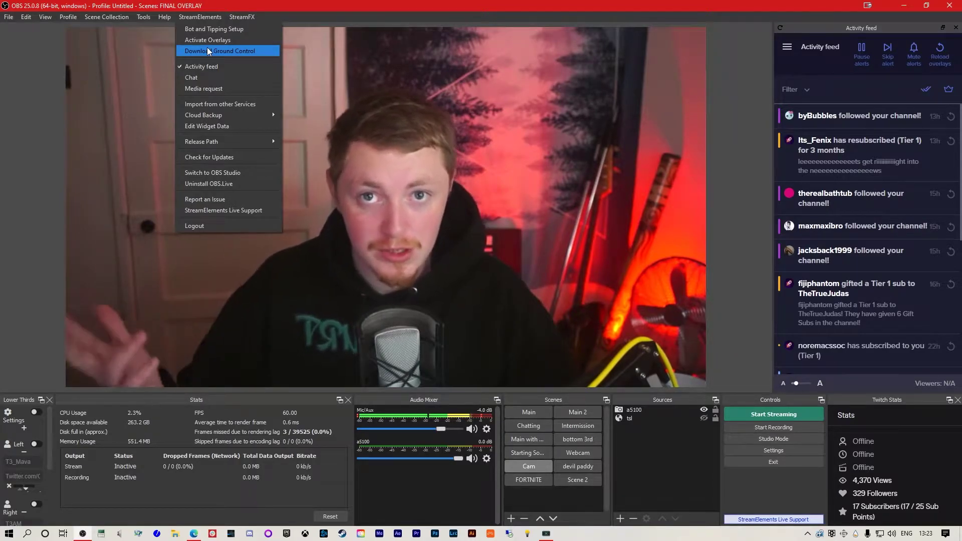
mouse_move(242, 16)
click(348, 4)
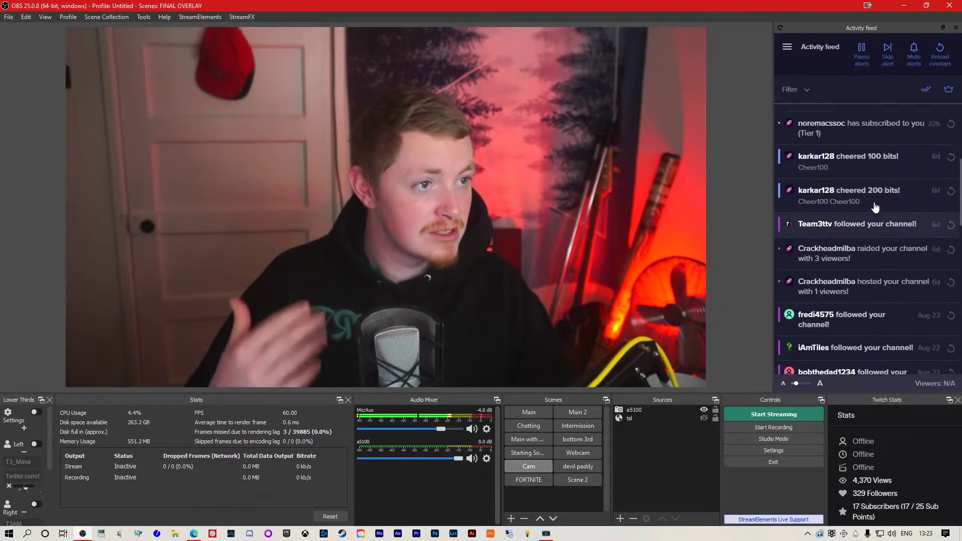
scroll(937, 194, down, 5)
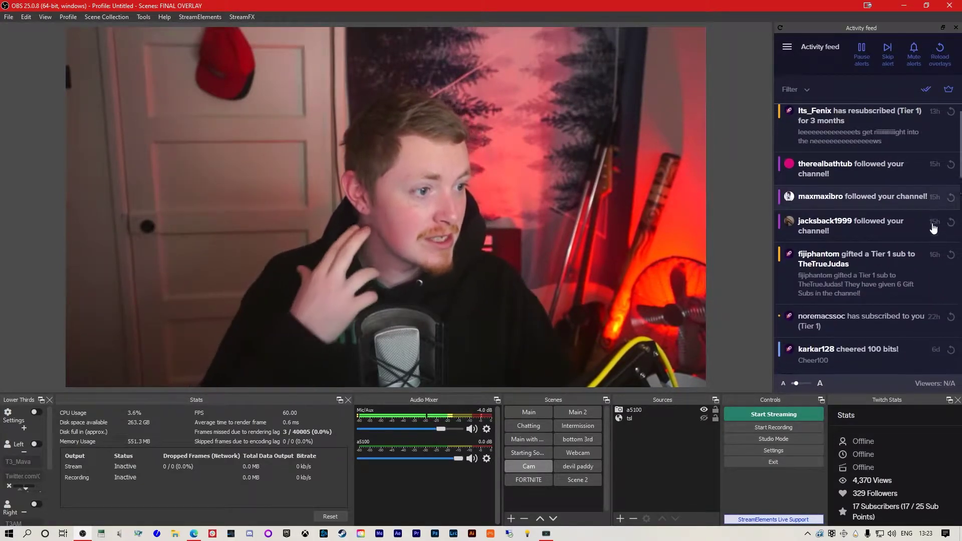
scroll(886, 221, up, 5)
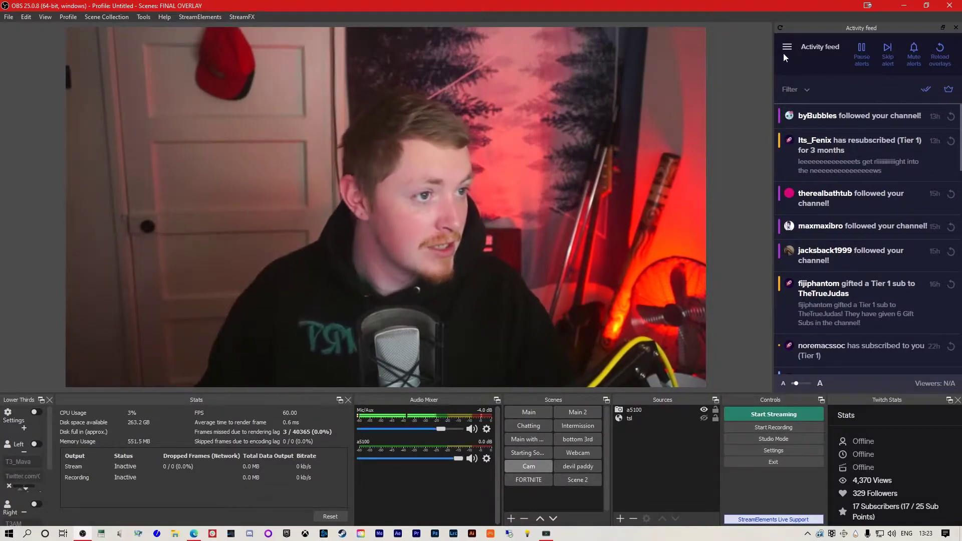
Open the stream settings of the activity feed and expand the custom bot name section.
click(789, 48)
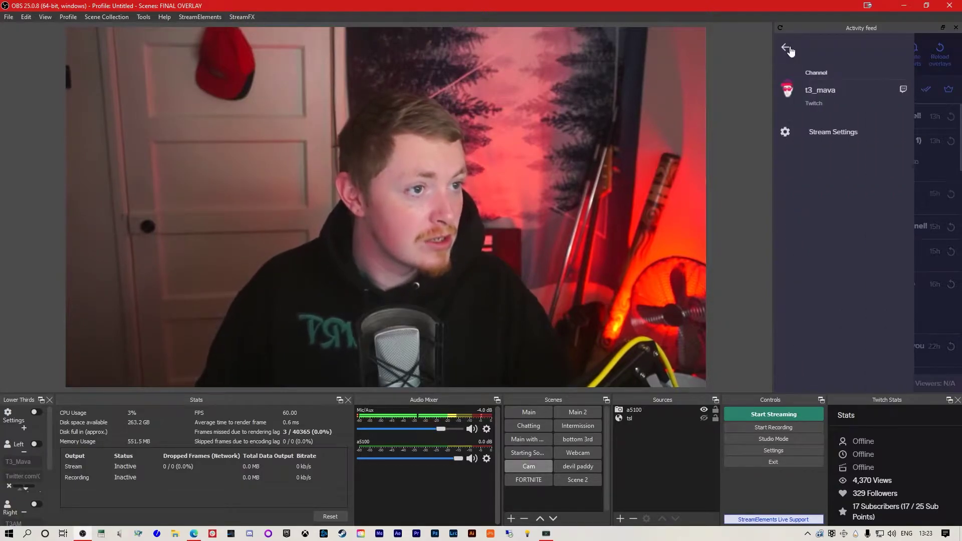
click(835, 135)
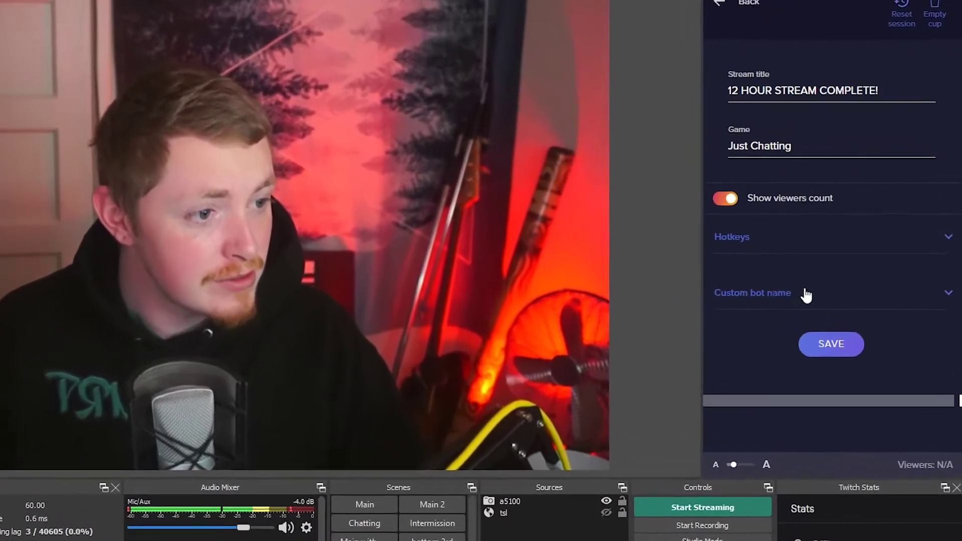
click(832, 260)
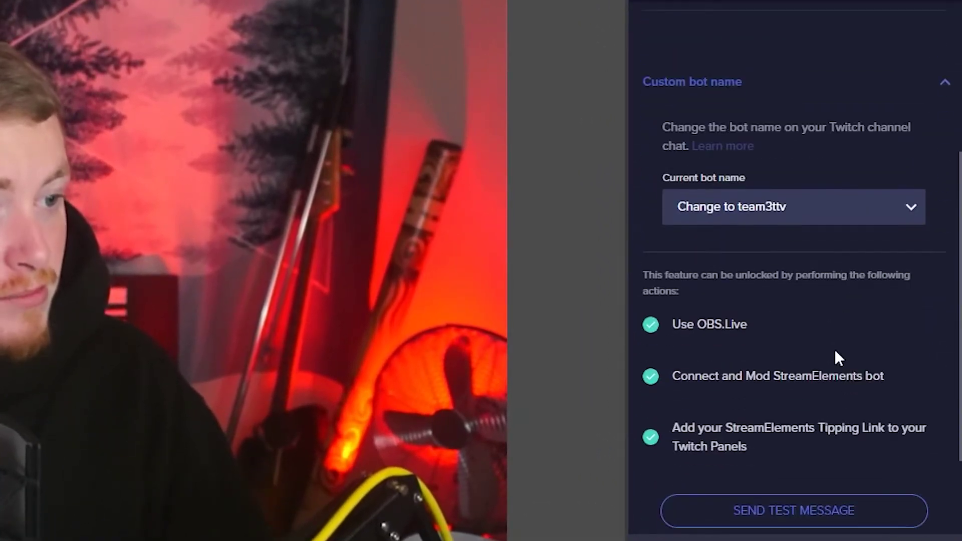
Remove the custom bot account that is currently connected.
click(842, 232)
click(810, 303)
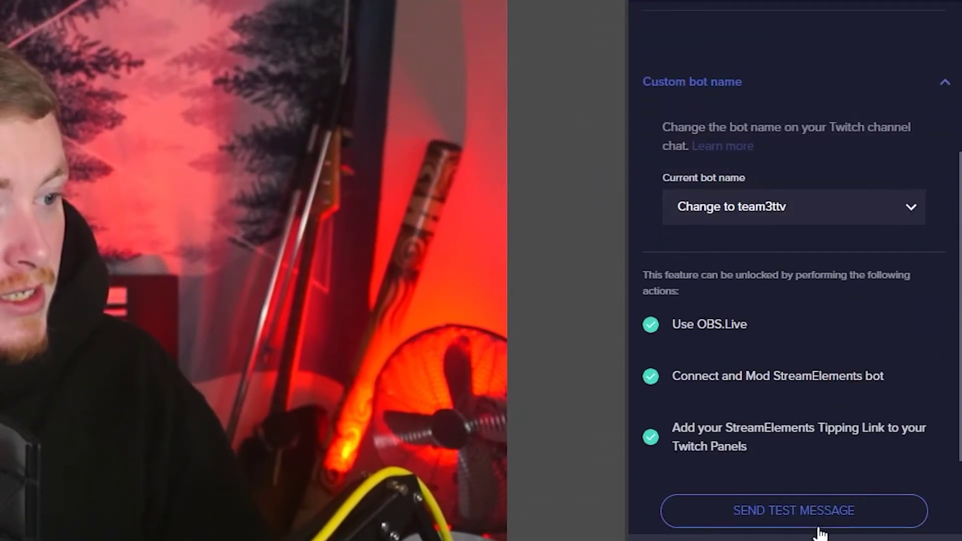
scroll(802, 497, down, 3)
click(775, 408)
Choose "Set custom bot name" as the current bot name.
scroll(727, 336, up, 5)
scroll(754, 347, down, 2)
click(794, 228)
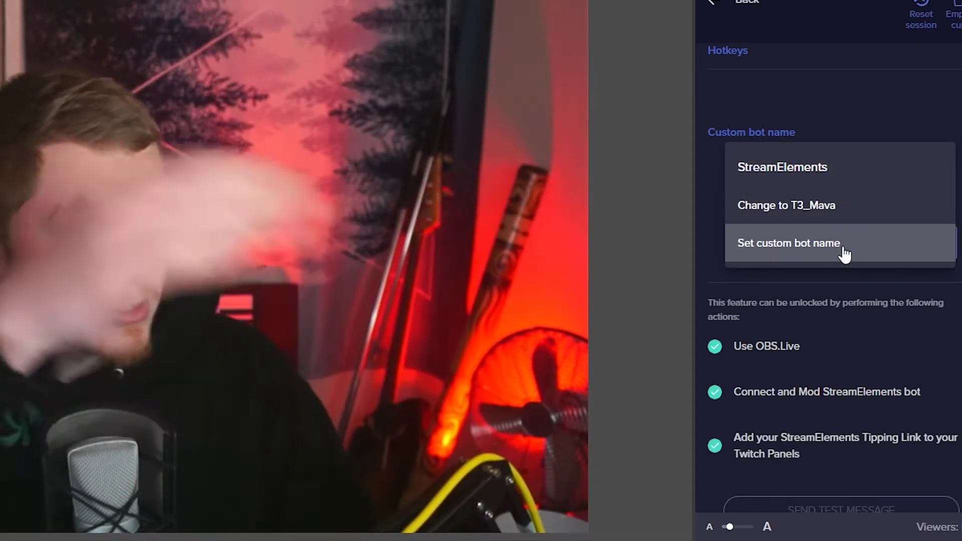
click(845, 250)
Connect a custom bot account by logging in to Twitch with the bot account's username and password and authorizing StreamElements - Custom Bot.
scroll(843, 248, down, 3)
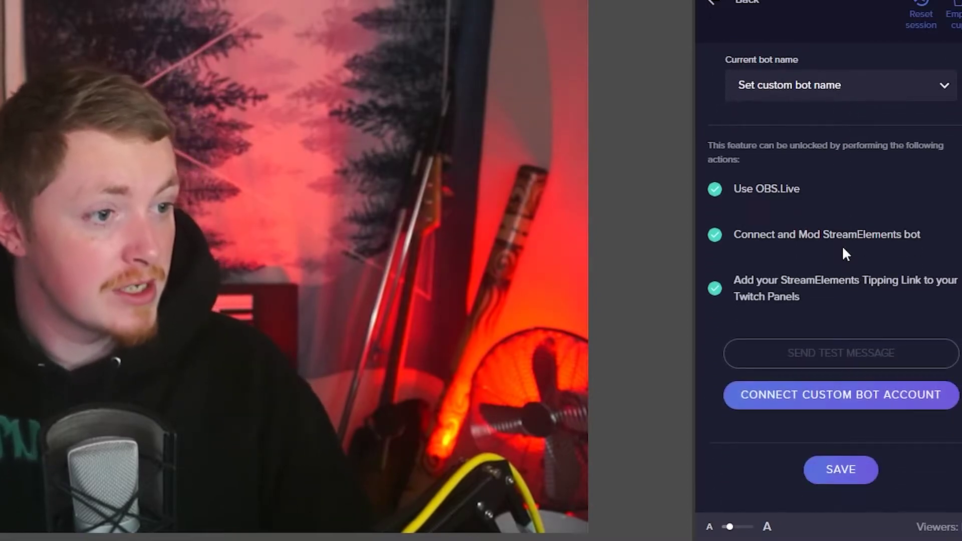
click(877, 408)
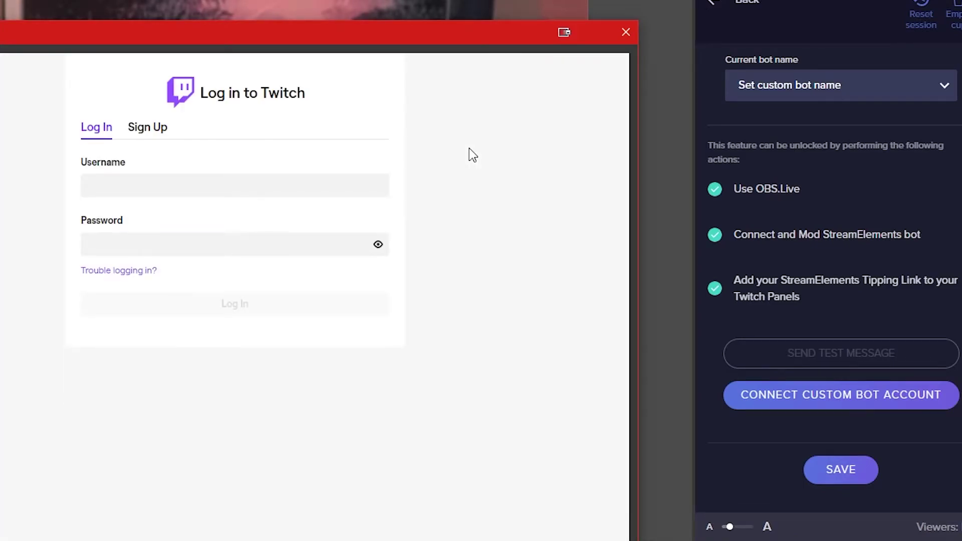
click(220, 178)
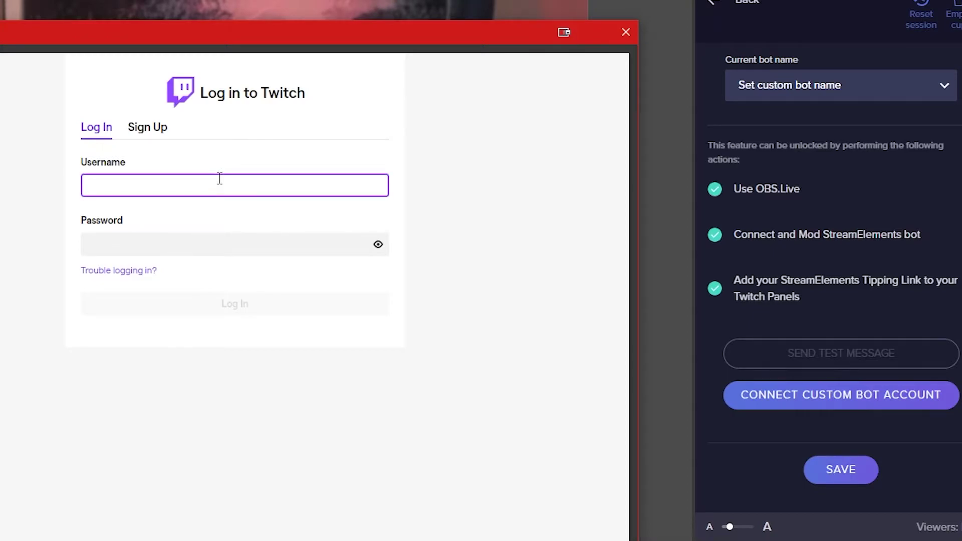
text(team3ttv)
key(Tab)
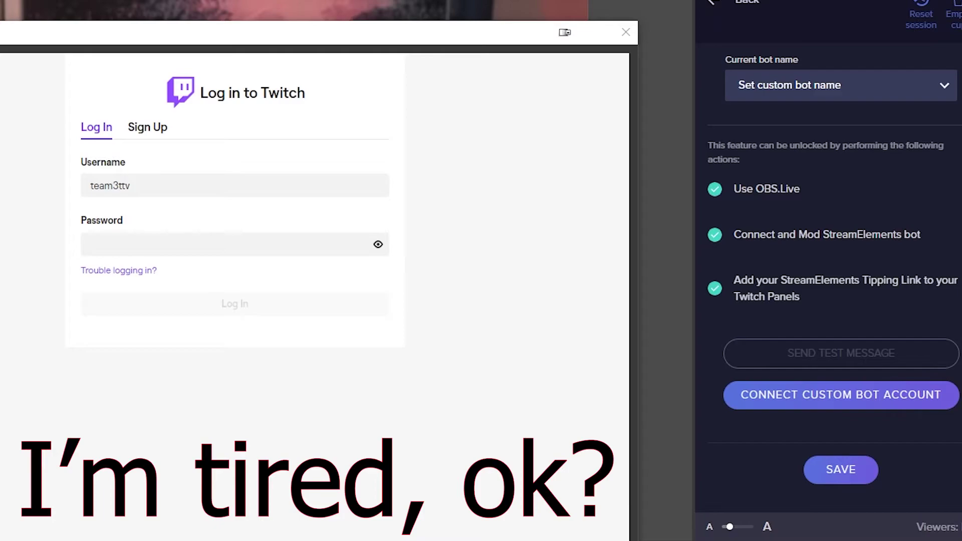
click(151, 237)
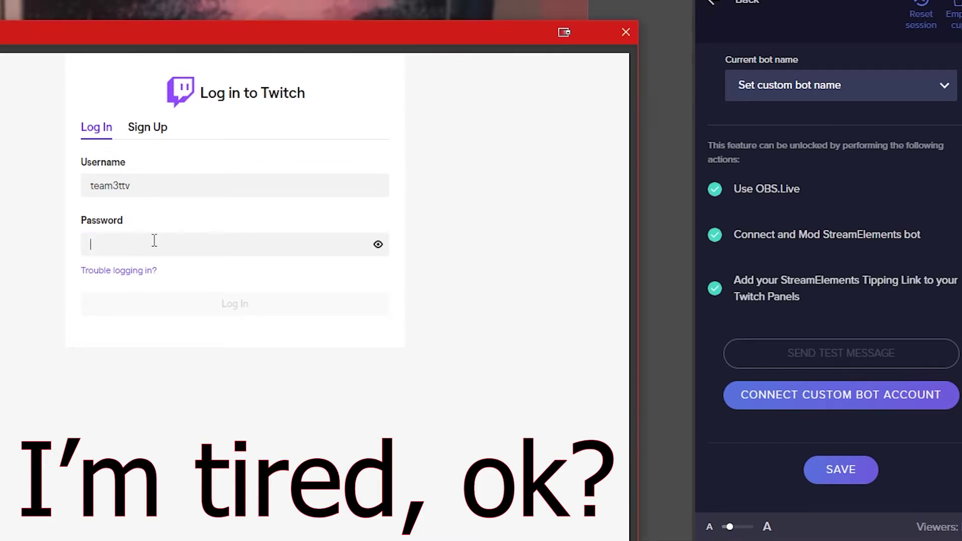
key(ctrl+v)
click(189, 310)
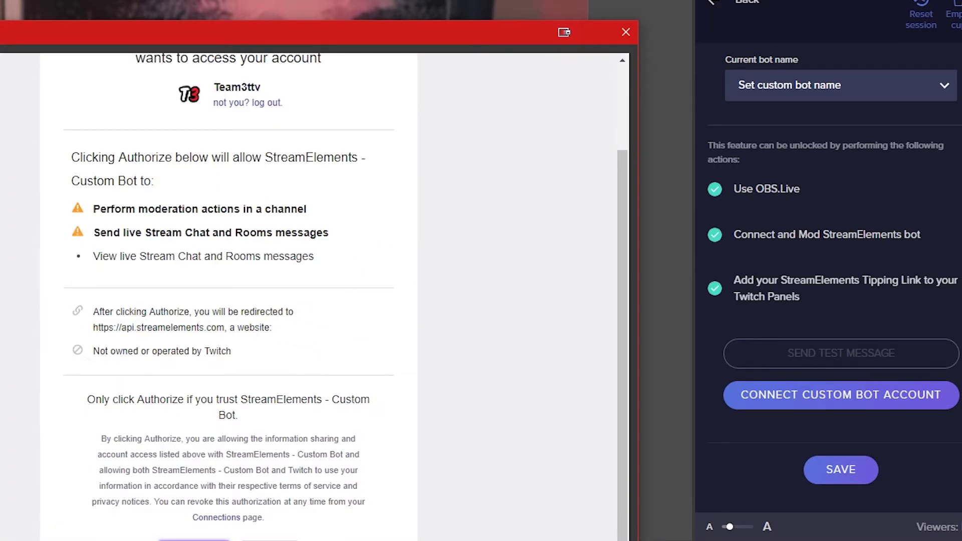
click(193, 539)
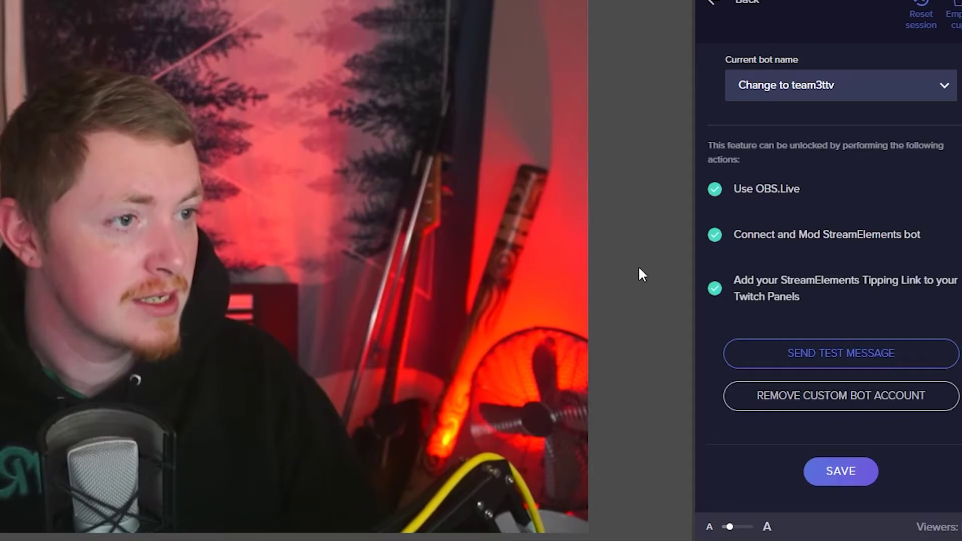
Review the custom bot name settings for the newly connected account.
scroll(813, 311, up, 5)
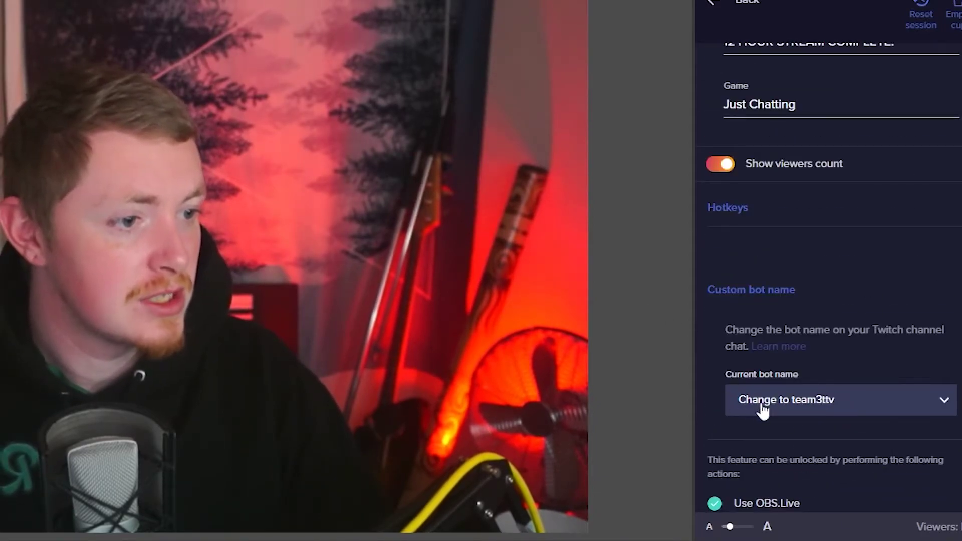
scroll(846, 410, down, 2)
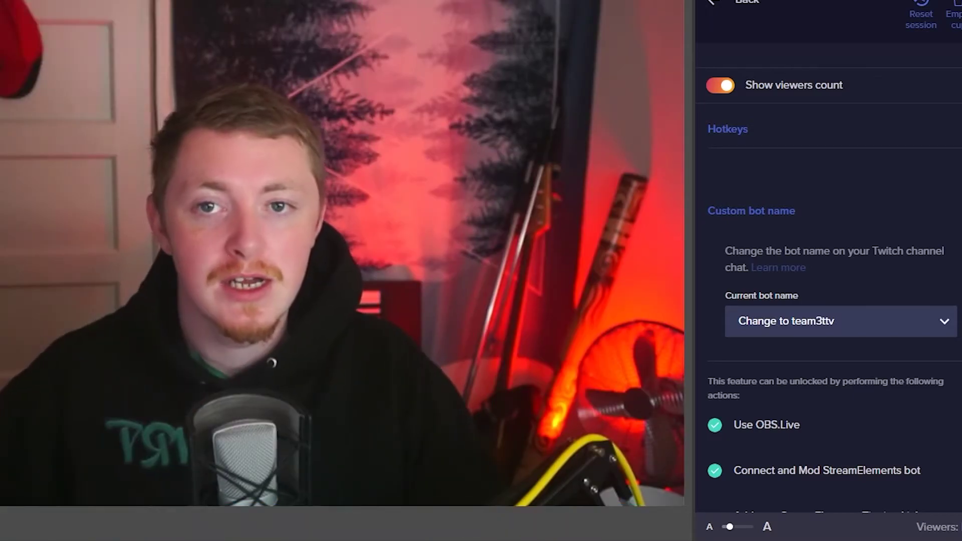
scroll(845, 412, down, 3)
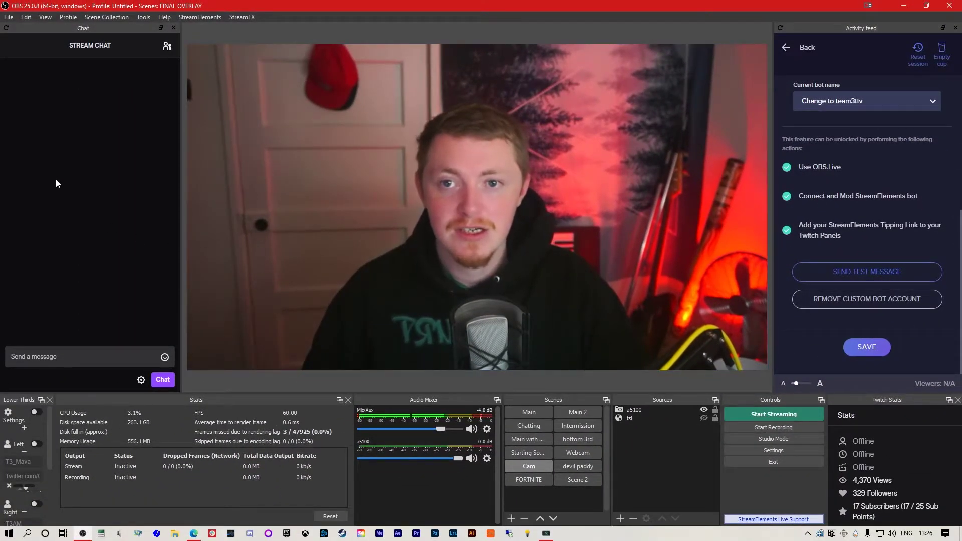
click(667, 350)
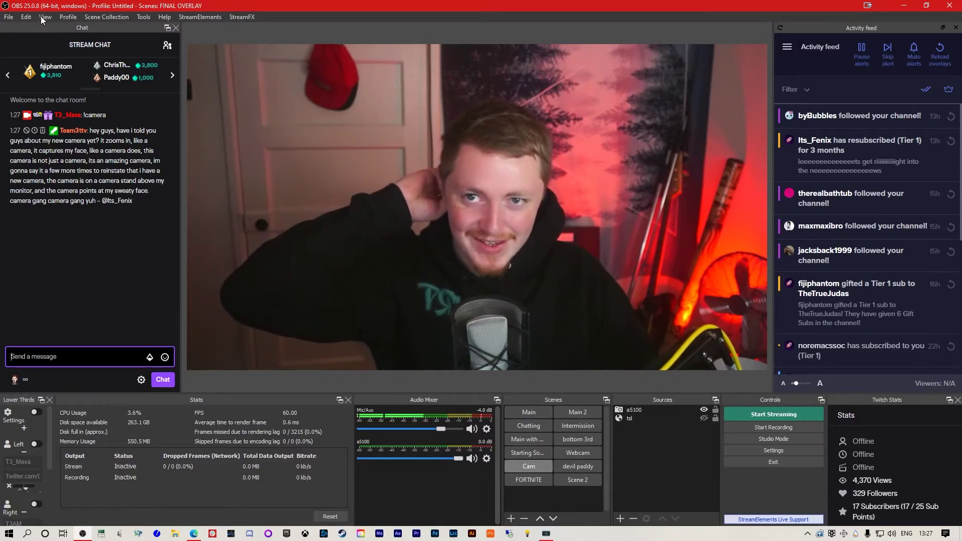
Display the list of docks that can be shown in the interface.
click(193, 17)
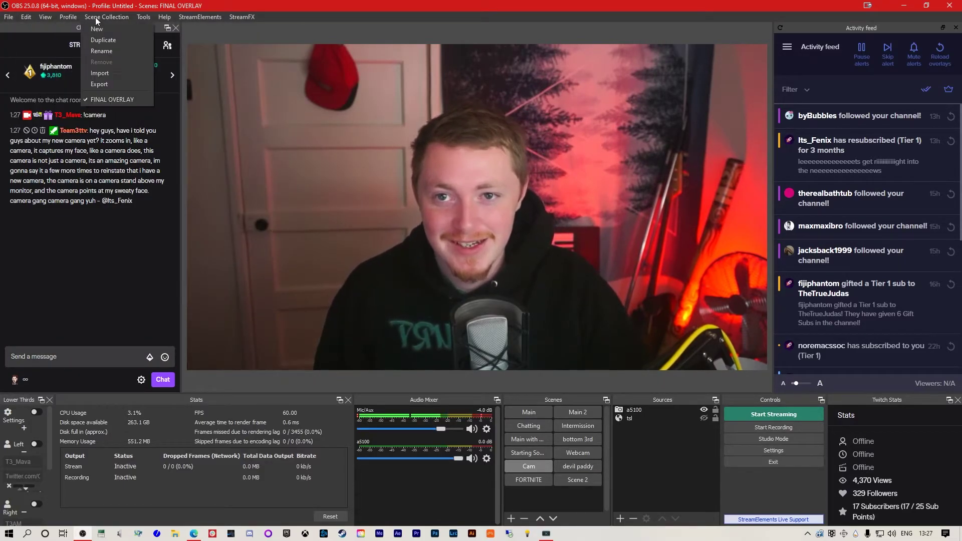
mouse_move(48, 18)
mouse_move(59, 44)
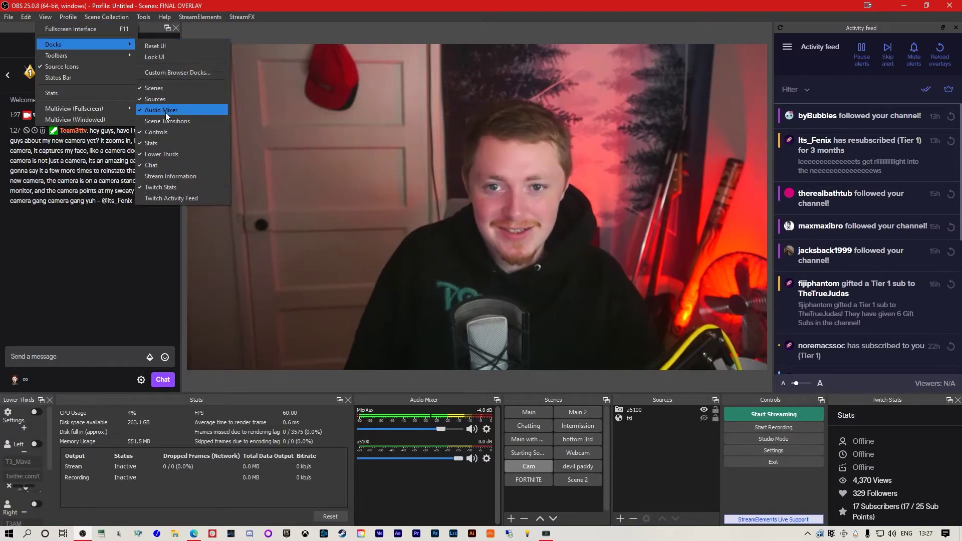
click(131, 283)
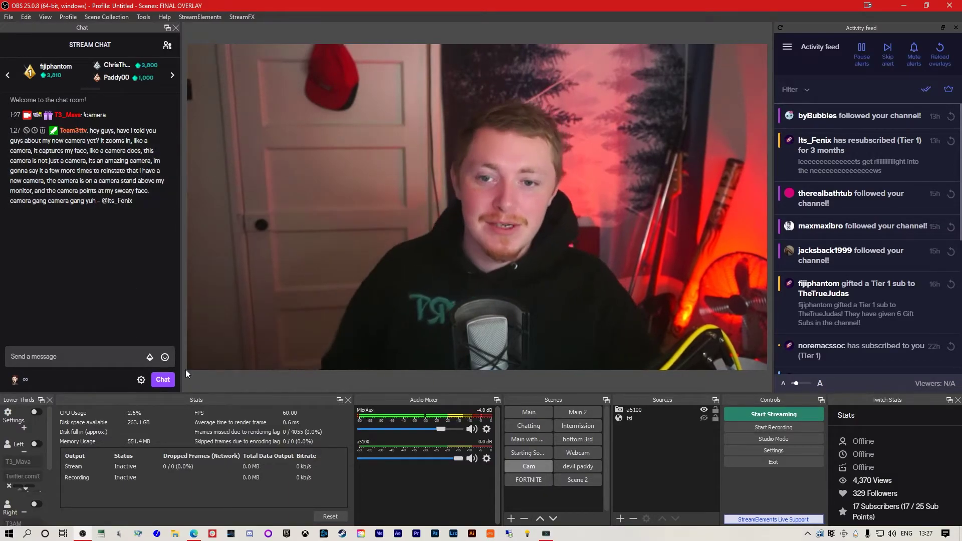
Close the Chat and Activity feed docks.
click(257, 103)
click(175, 27)
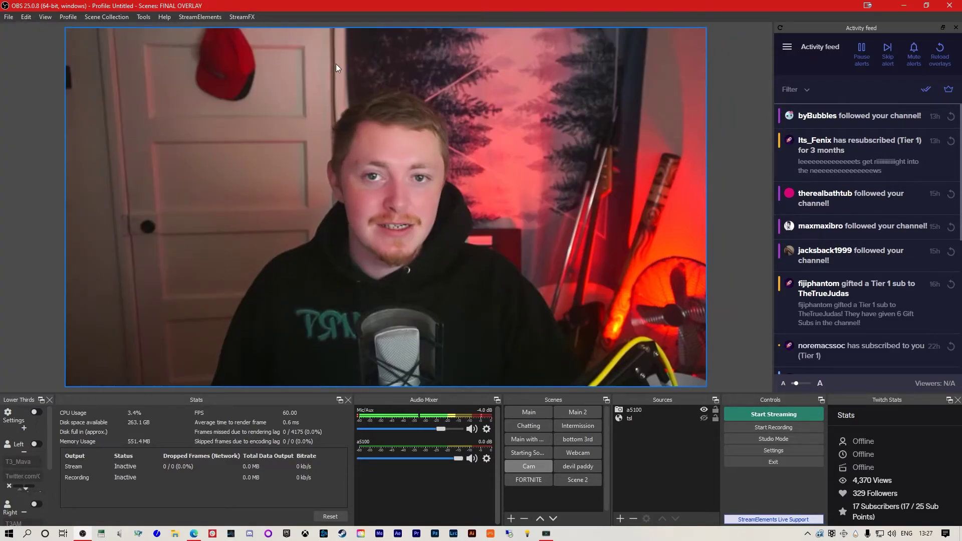
click(957, 29)
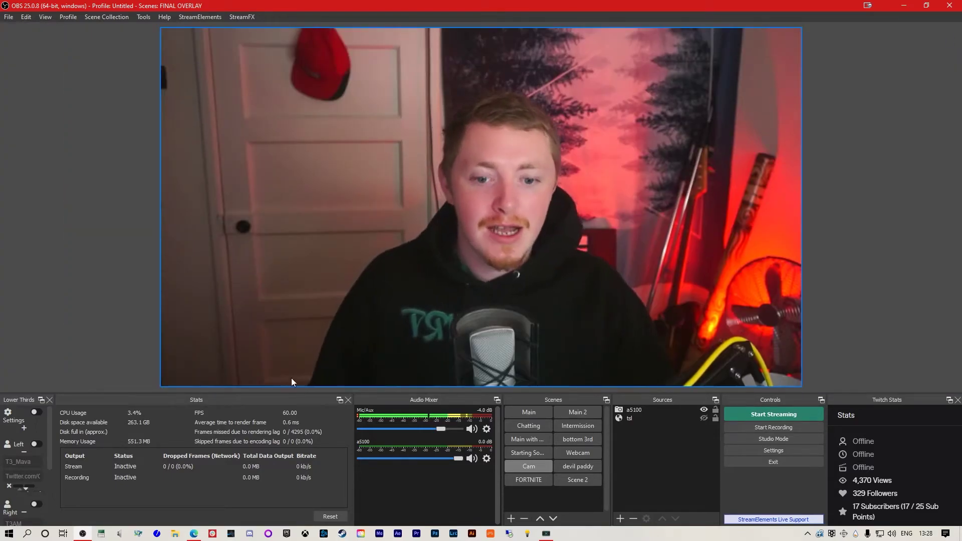
Switch to the browser and open the Bot Timers page of the StreamElements dashboard.
key(alt+Tab)
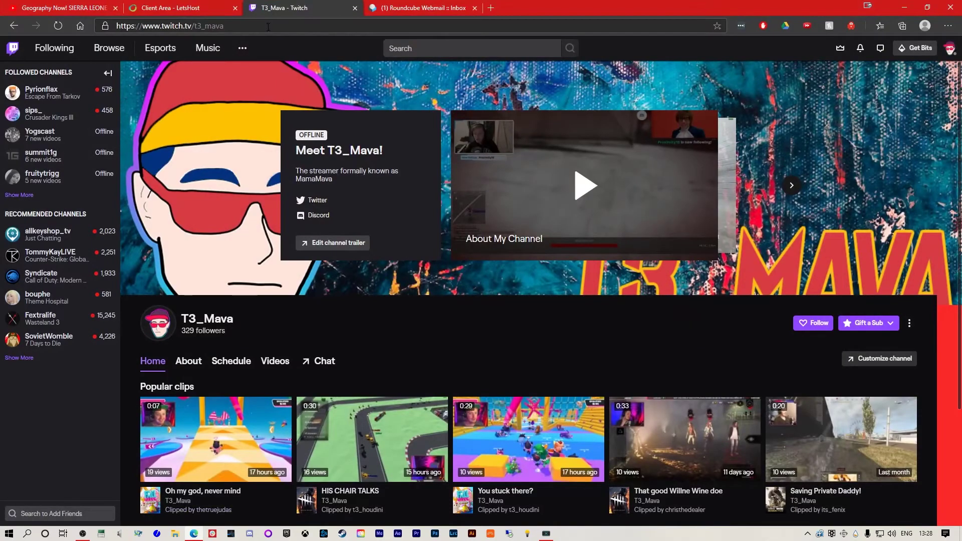
click(268, 26)
click(45, 382)
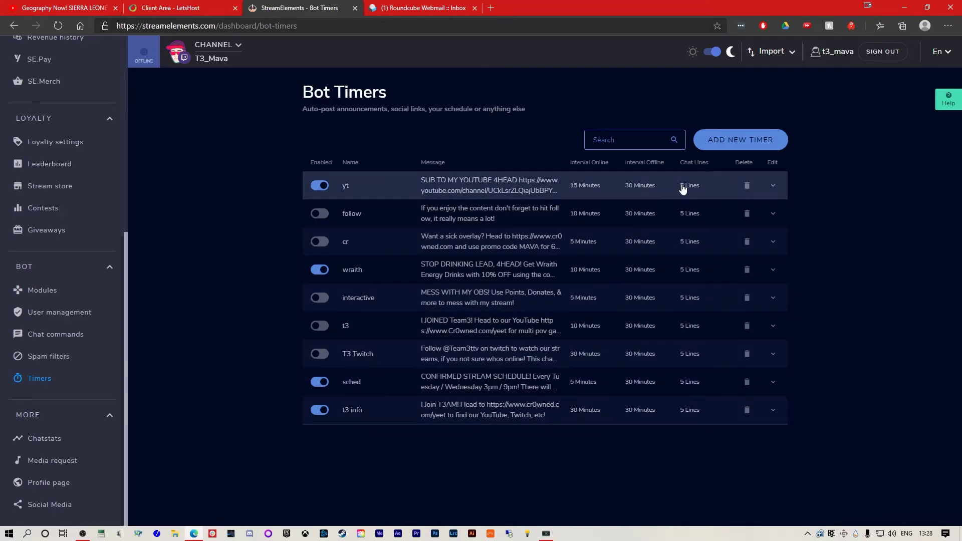
Examine the message, interval and chat line options of a new bot timer and return to OBS.
click(741, 140)
scroll(661, 205, down, 1)
scroll(651, 248, up, 1)
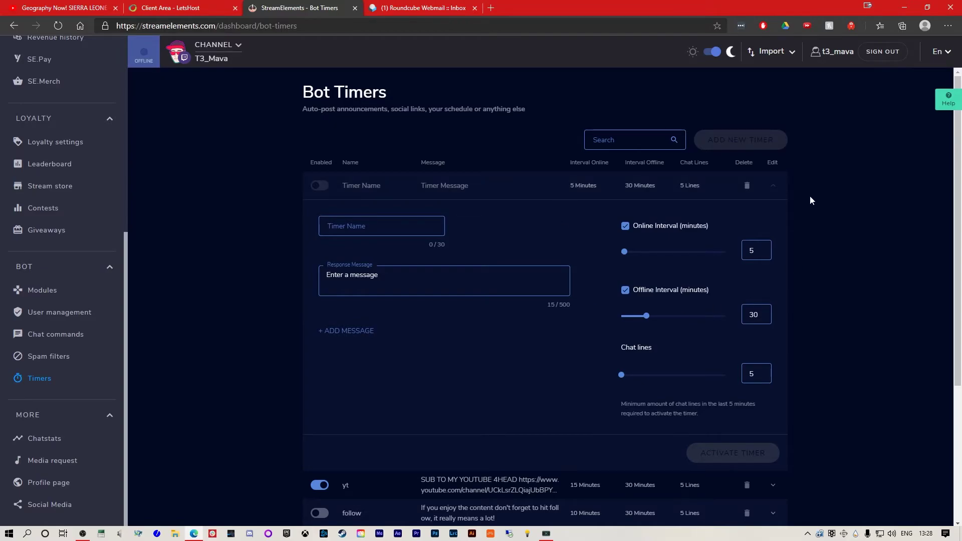
click(905, 8)
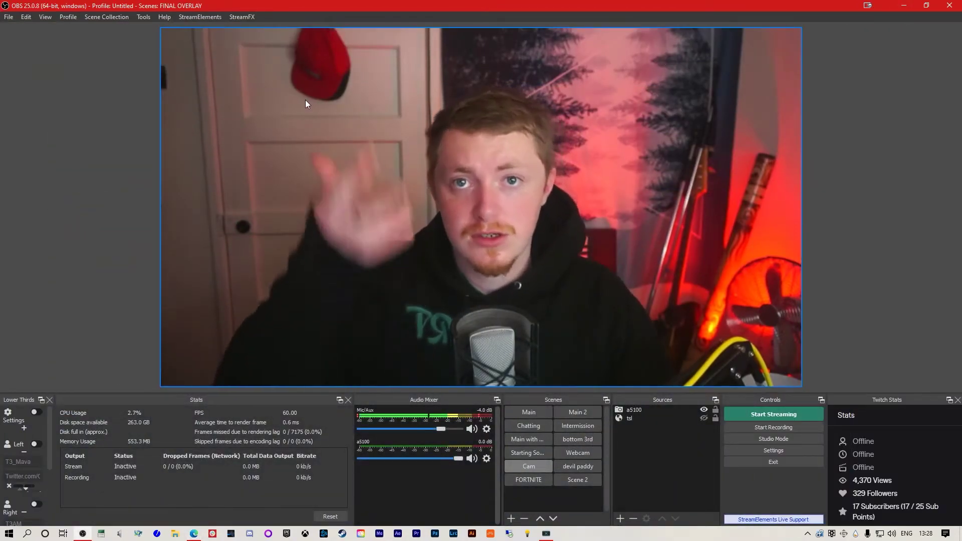